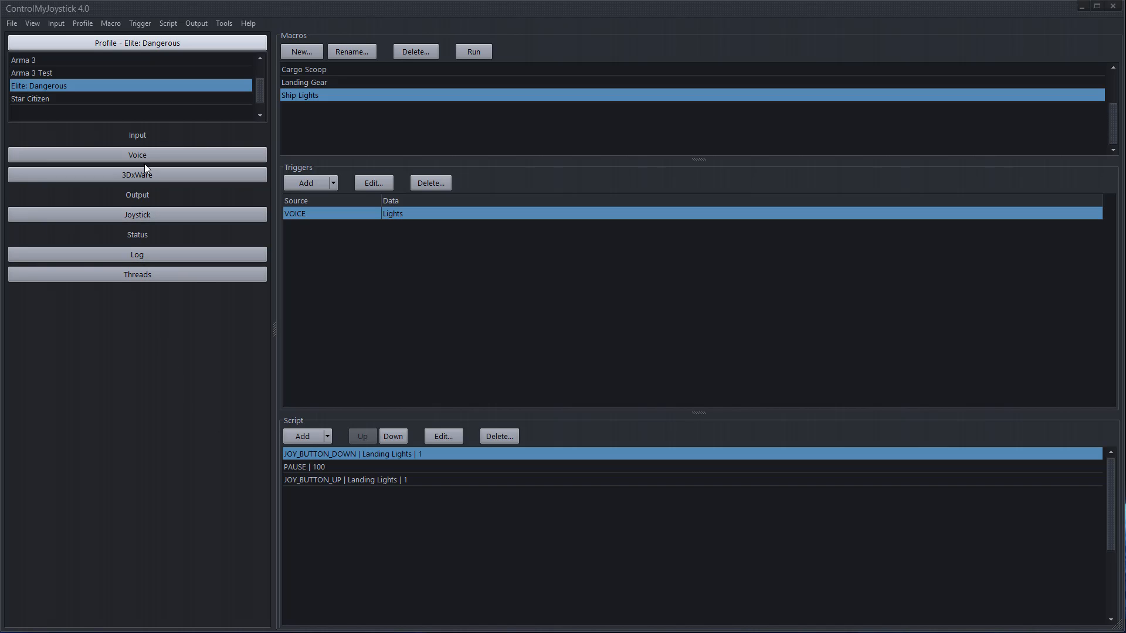
- Collapse the Elite: Dangerous profile list and expand the Voice input section
click(129, 44)
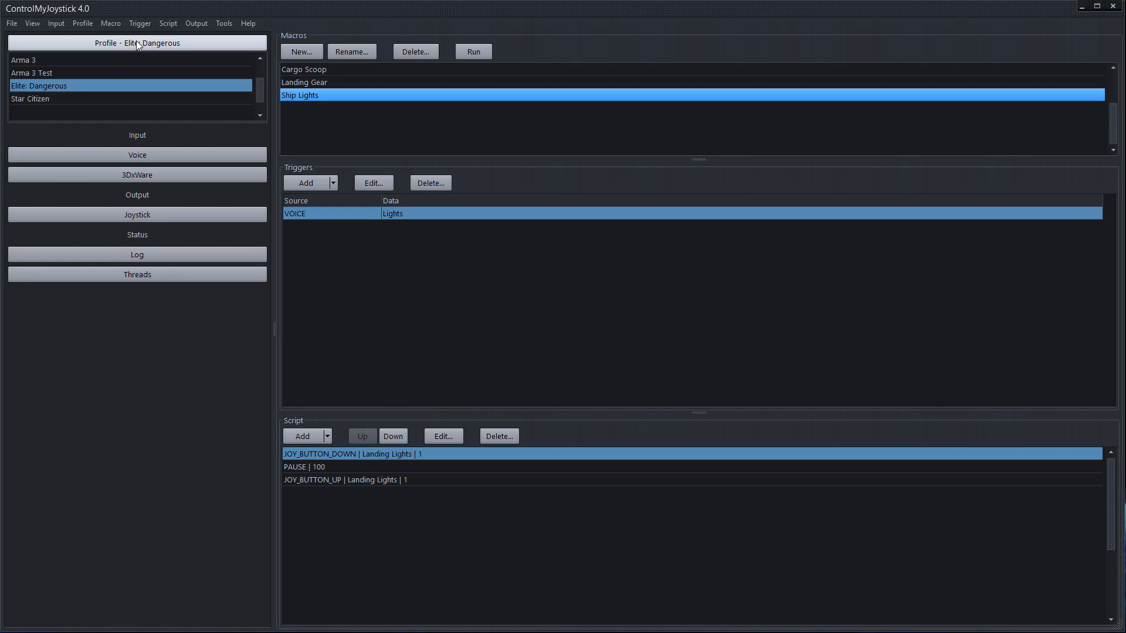
click(130, 82)
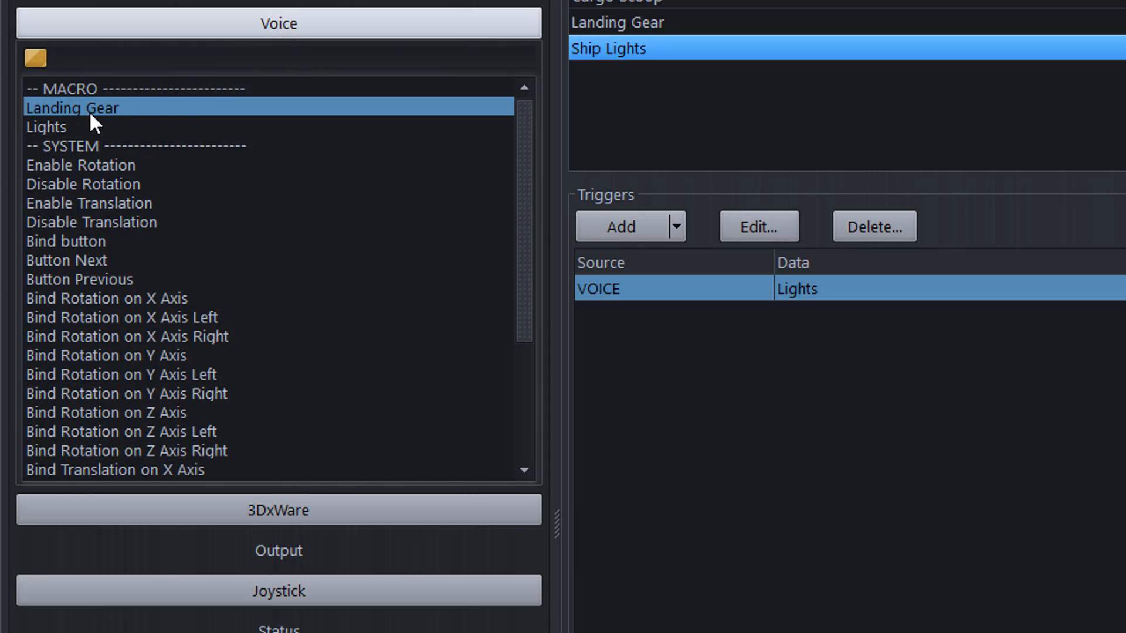
- Examine the macro and system phrases in the voice command list and the options available for them
click(64, 124)
click(69, 109)
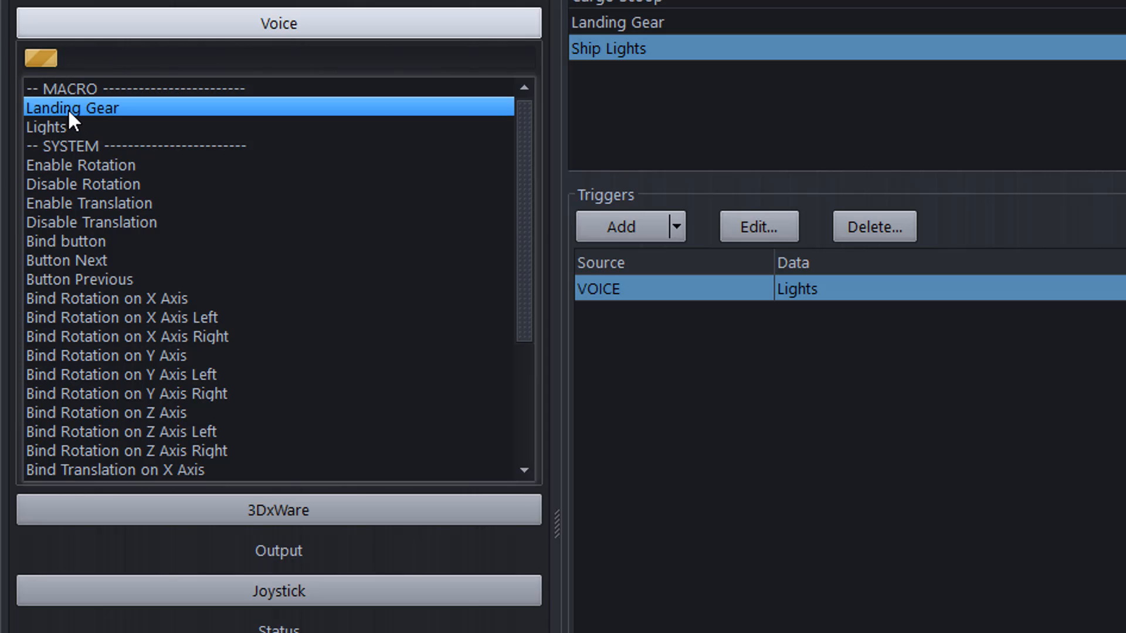
click(73, 126)
click(73, 106)
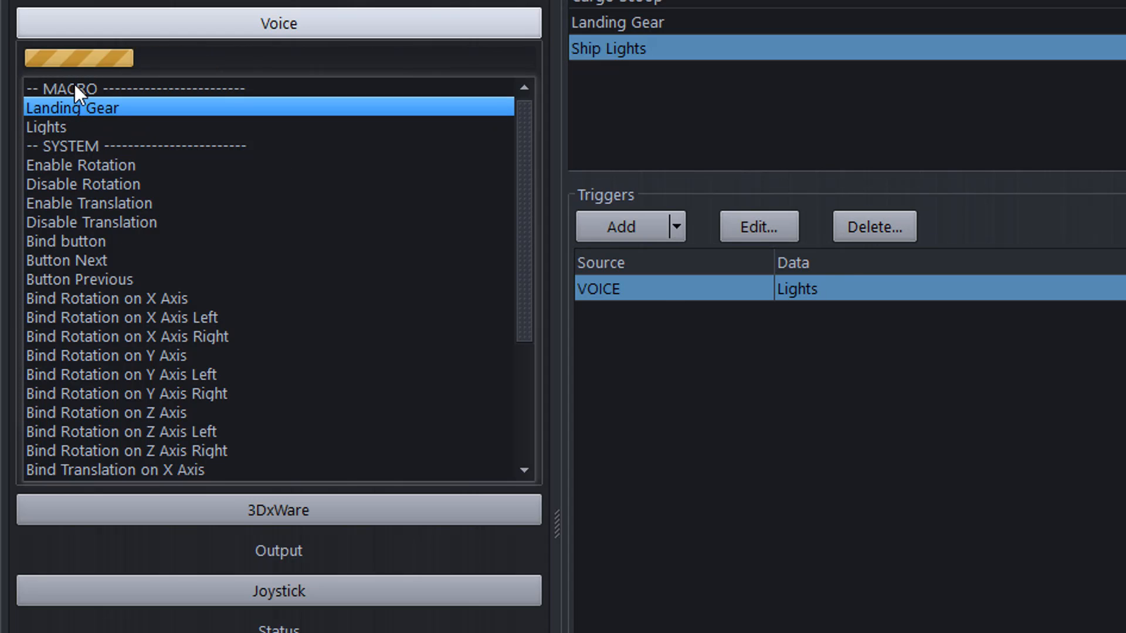
click(81, 147)
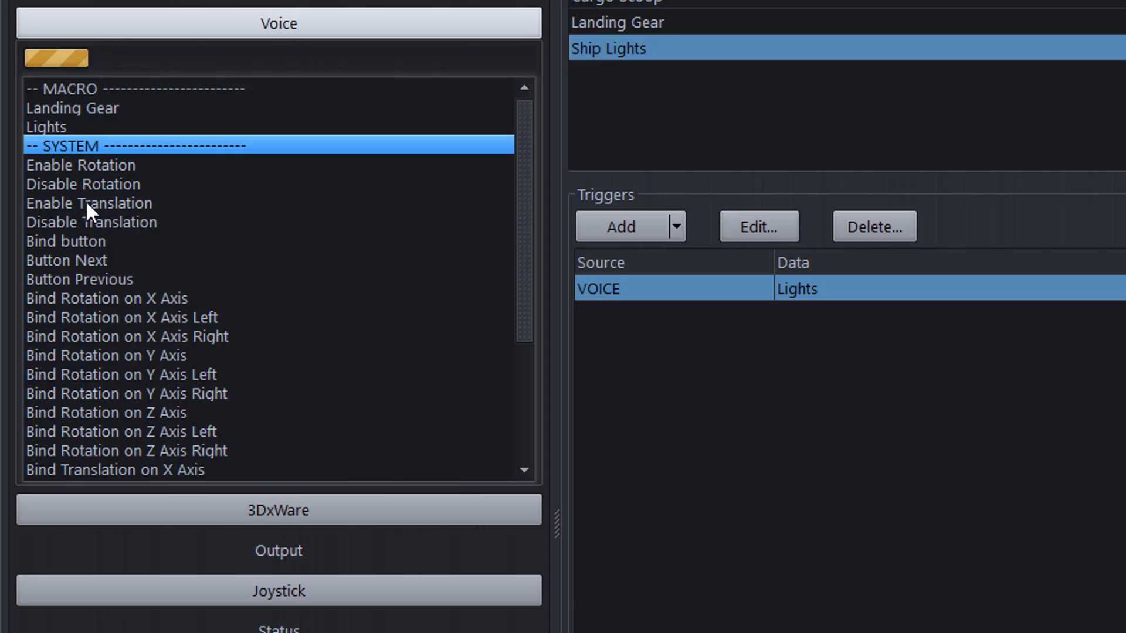
drag(518, 292, 495, 262)
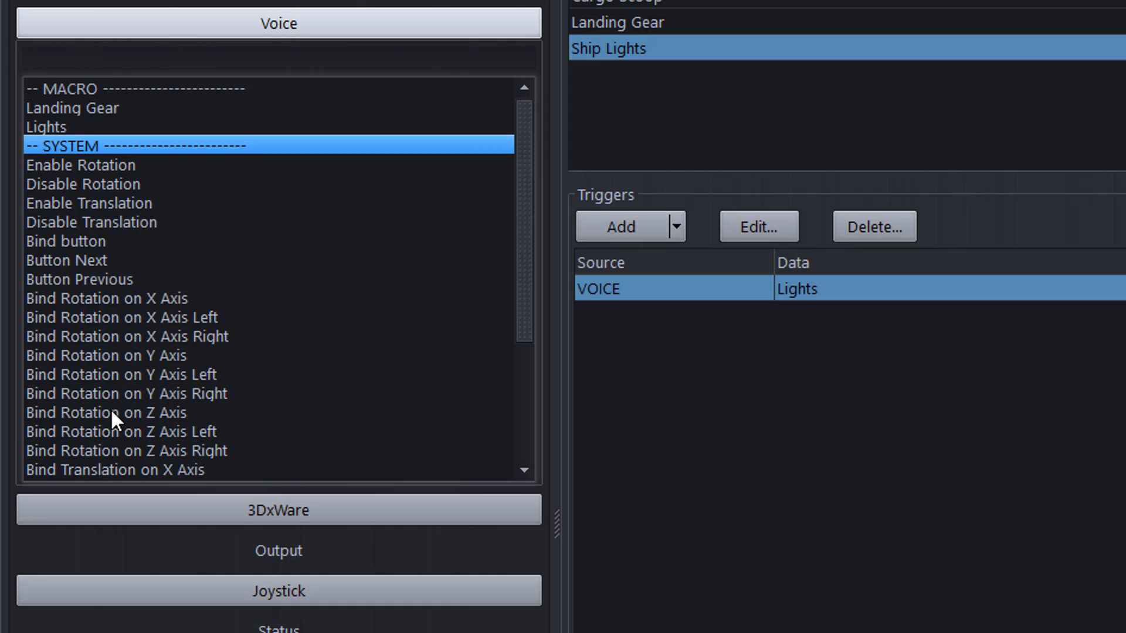
right_click(119, 142)
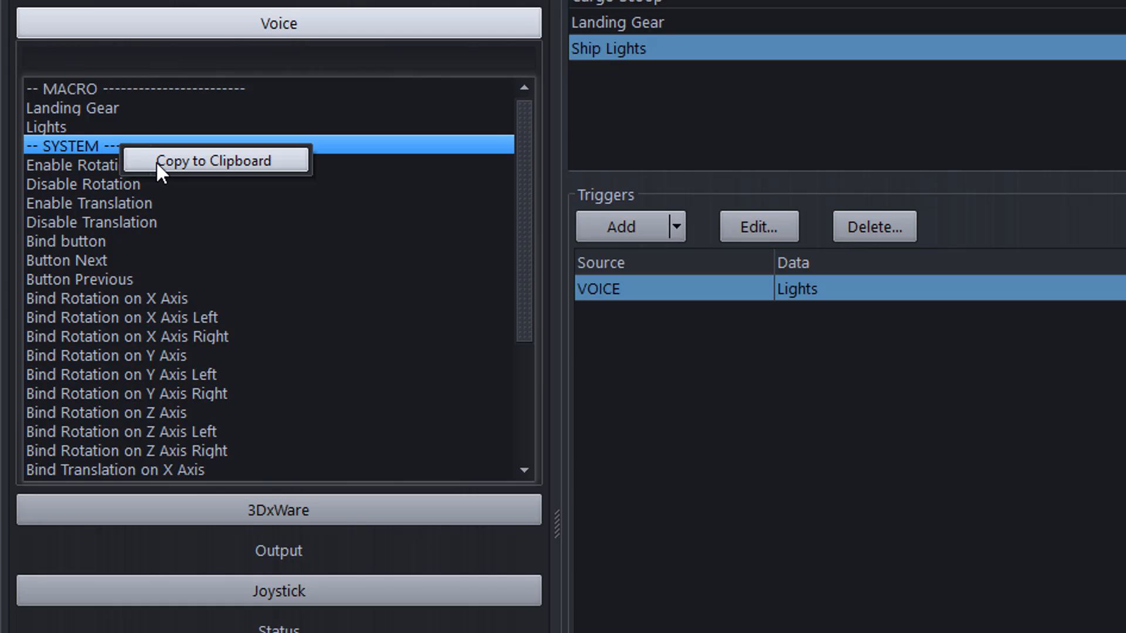
key(Escape)
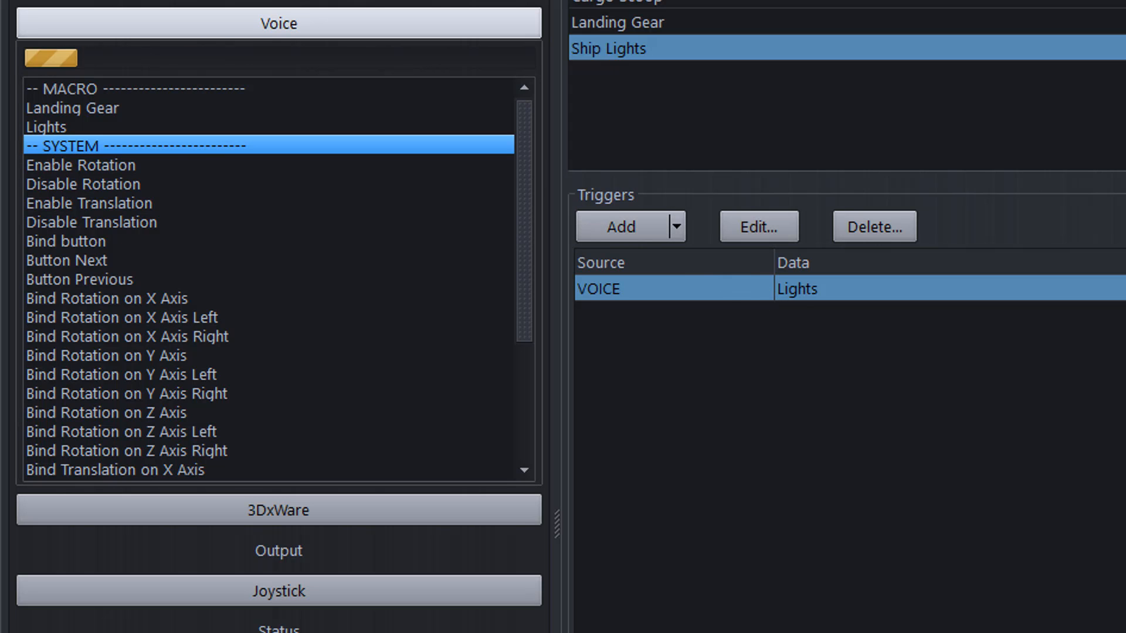
- Review the voice configuration options and the spoken prefix, accepting the existing settings
click(69, 1)
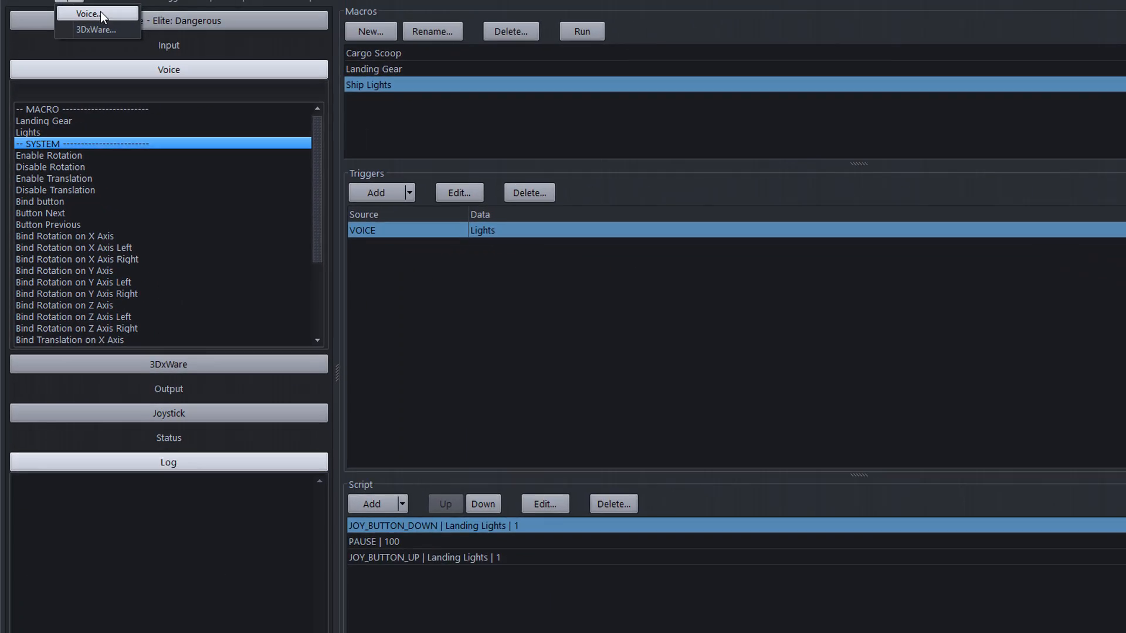
click(99, 13)
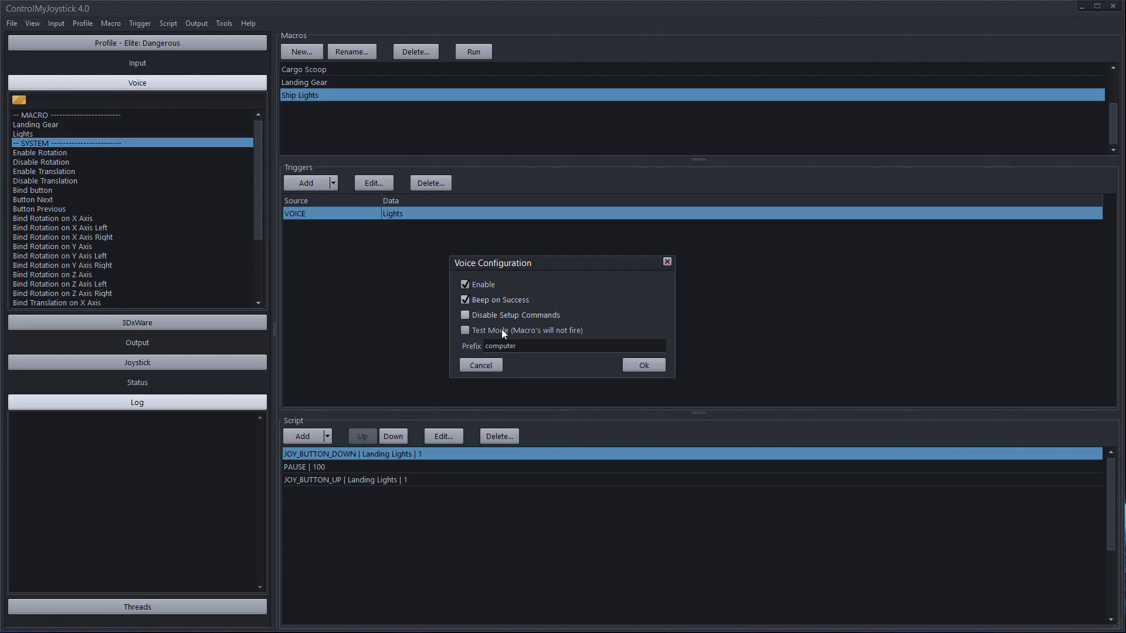
click(530, 350)
click(649, 364)
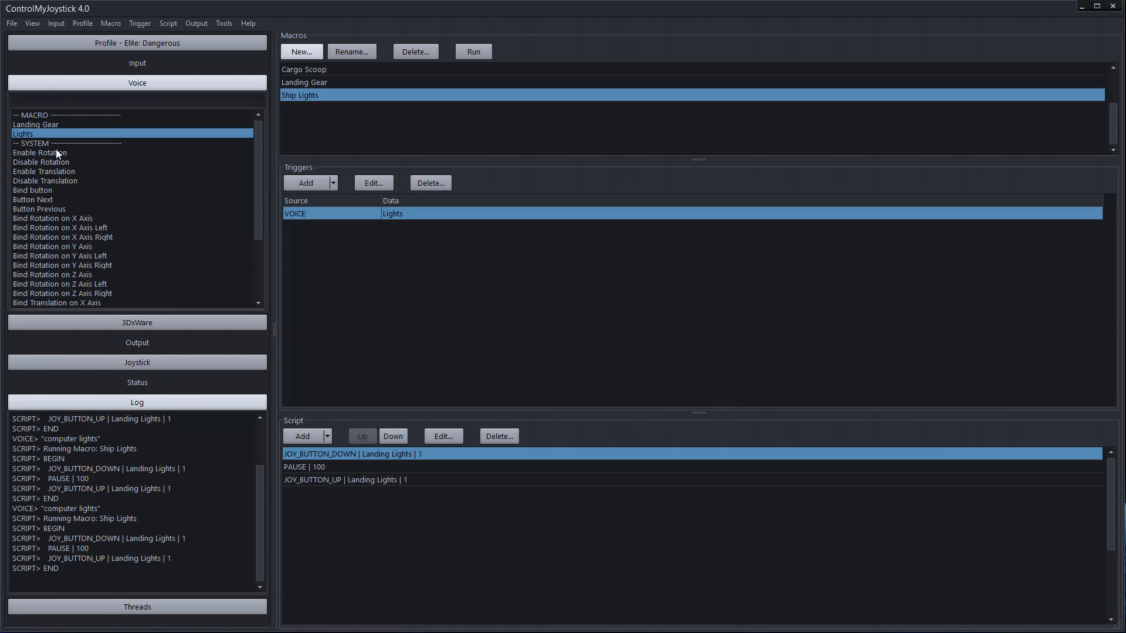
- Enable Disable Setup Commands in the voice configuration
click(54, 293)
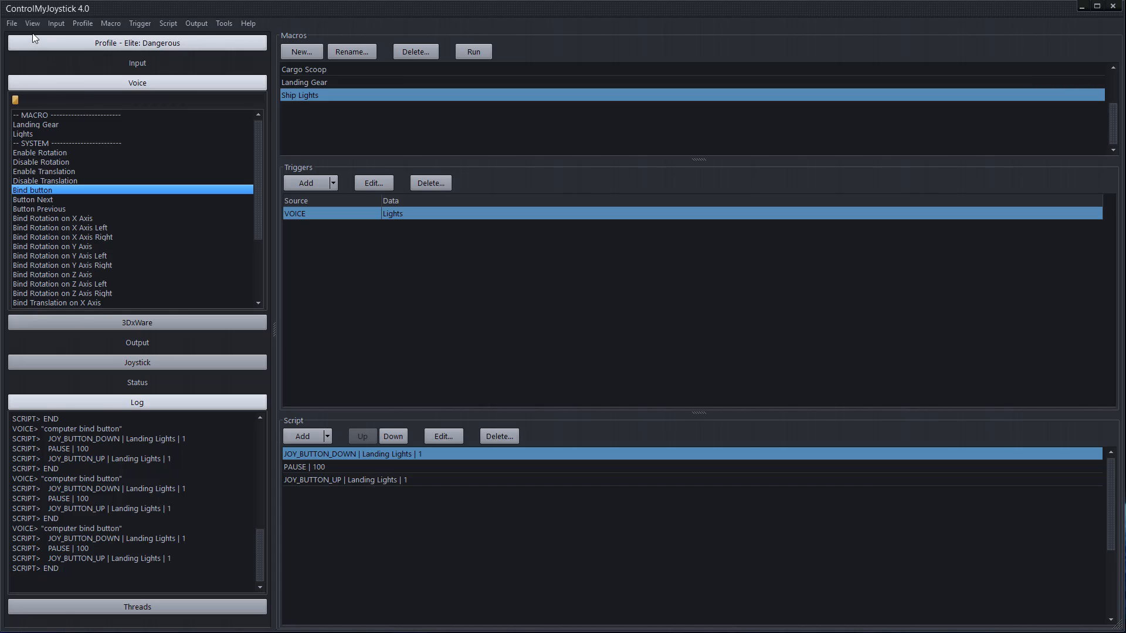
click(61, 23)
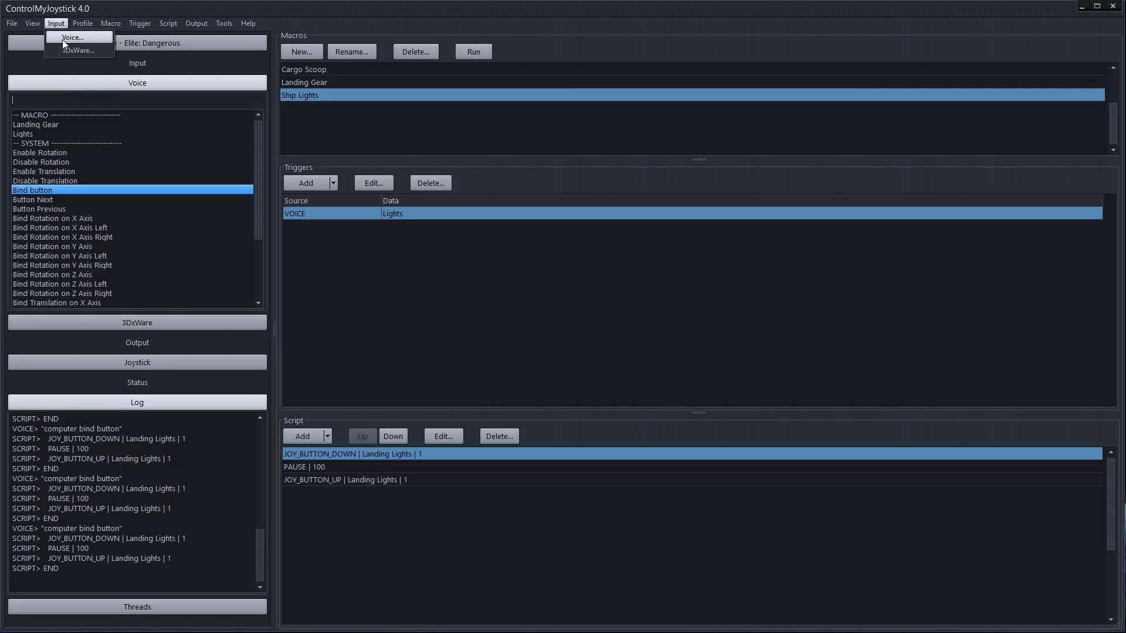
click(63, 39)
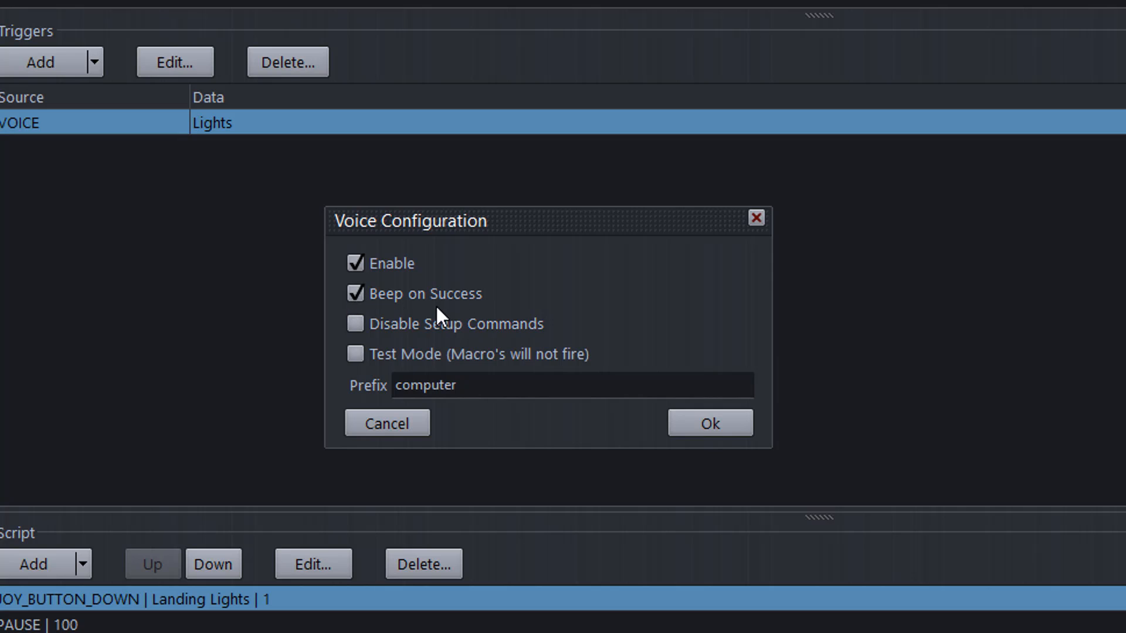
click(355, 324)
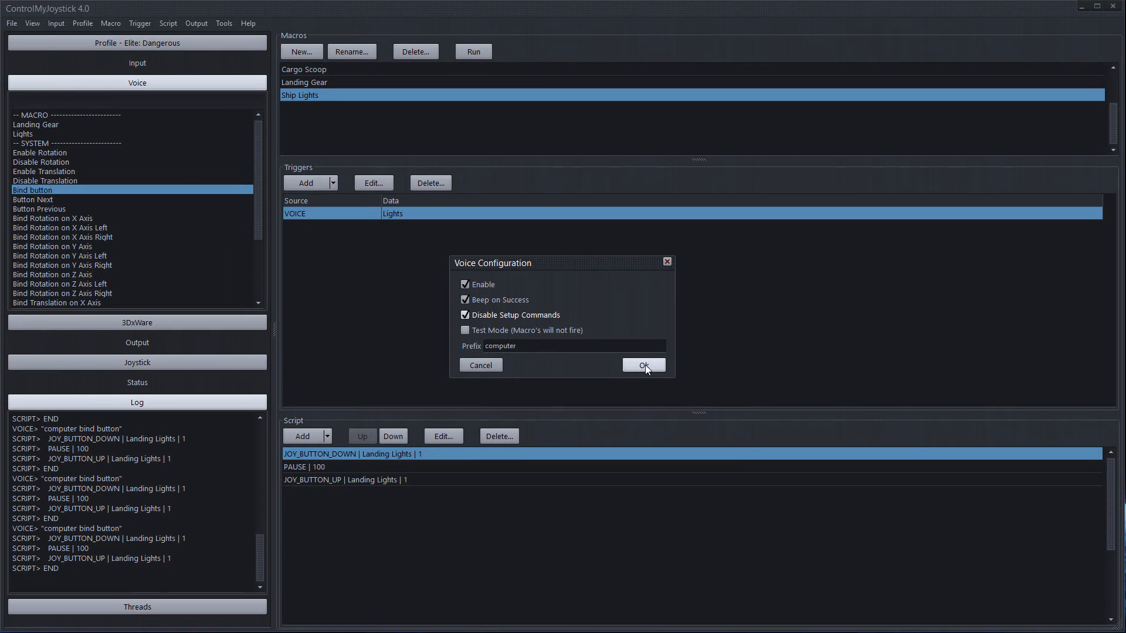
click(710, 423)
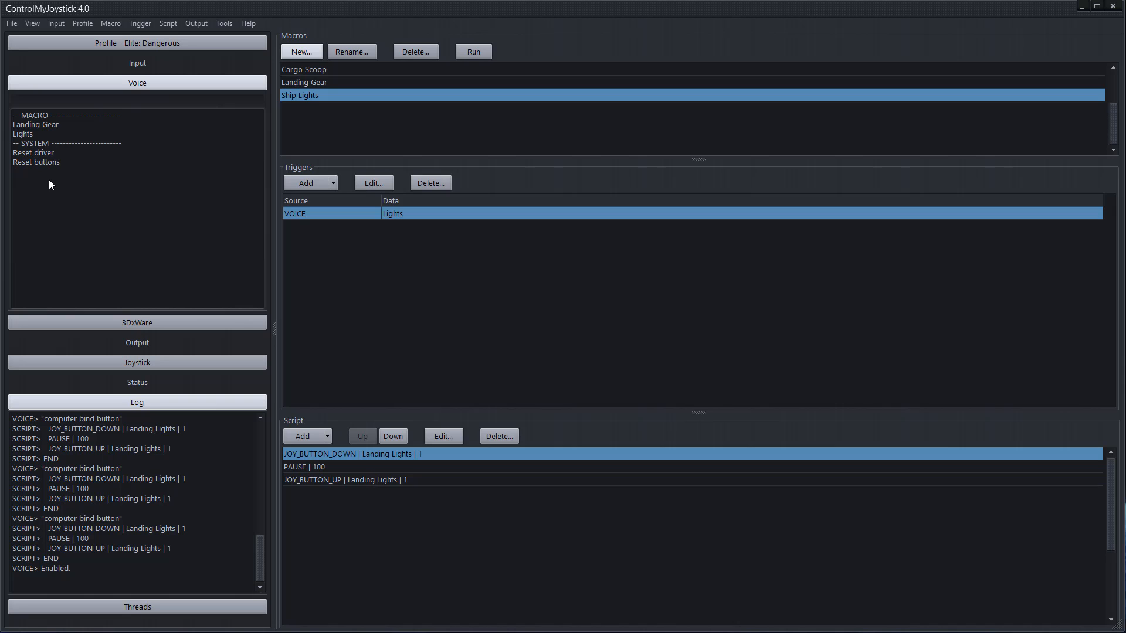
- Enable Test Mode in the voice configuration and clear the log
click(56, 24)
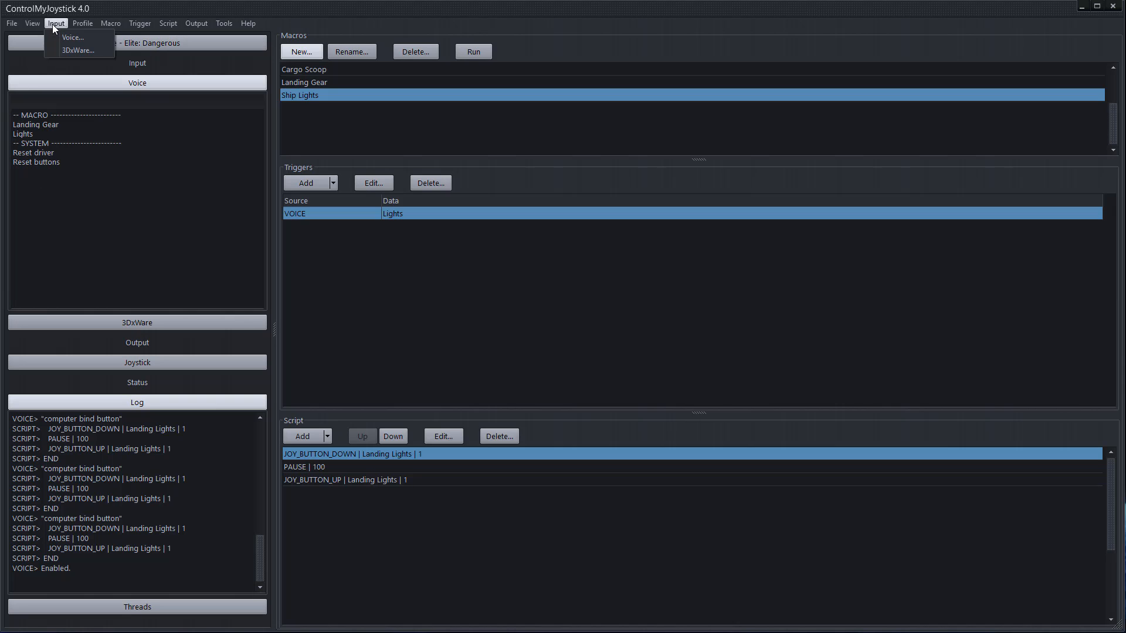
click(63, 38)
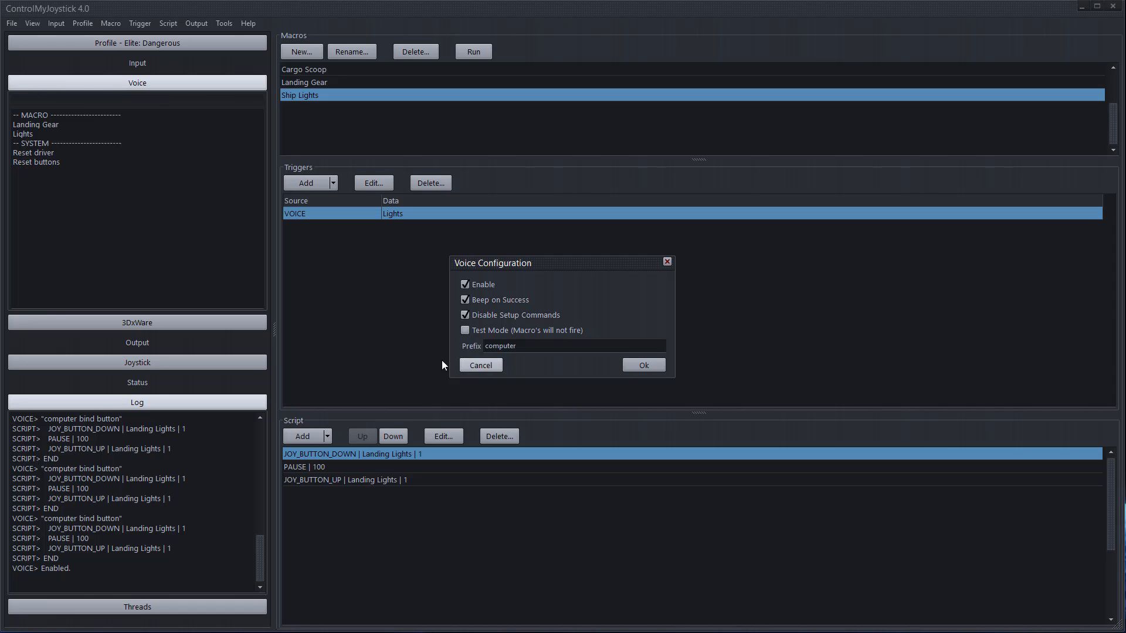
click(467, 330)
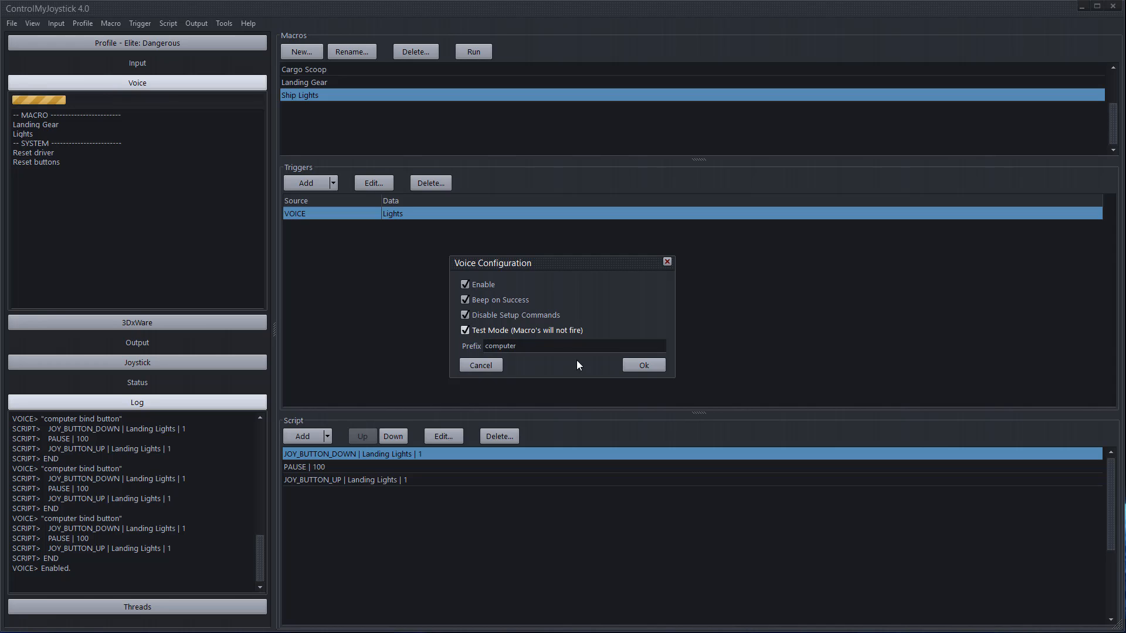
click(644, 365)
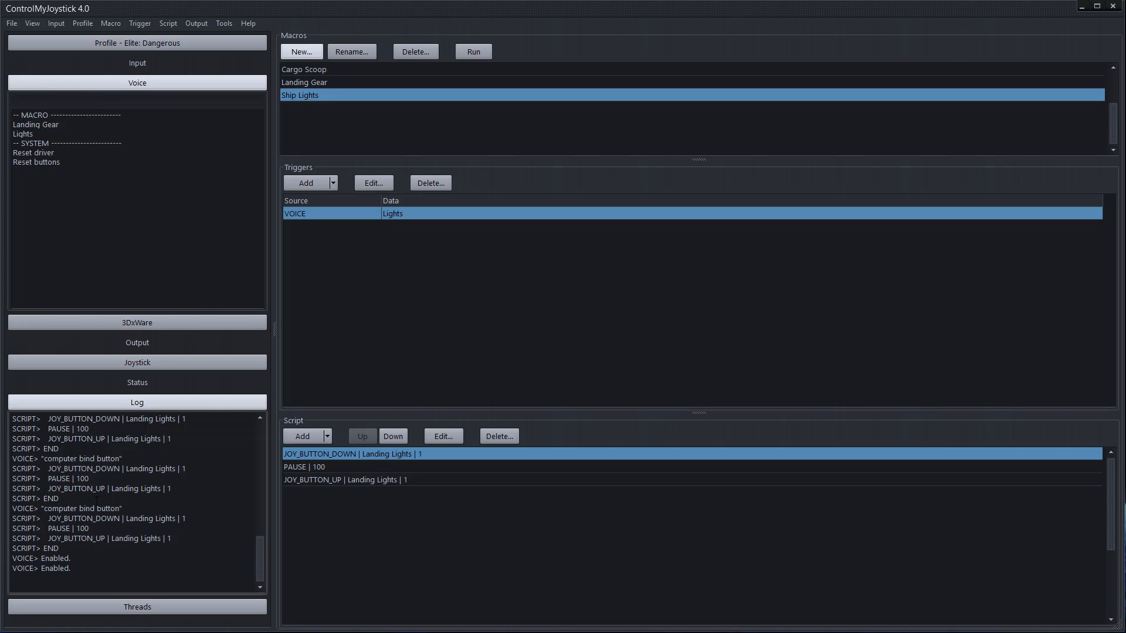
right_click(96, 475)
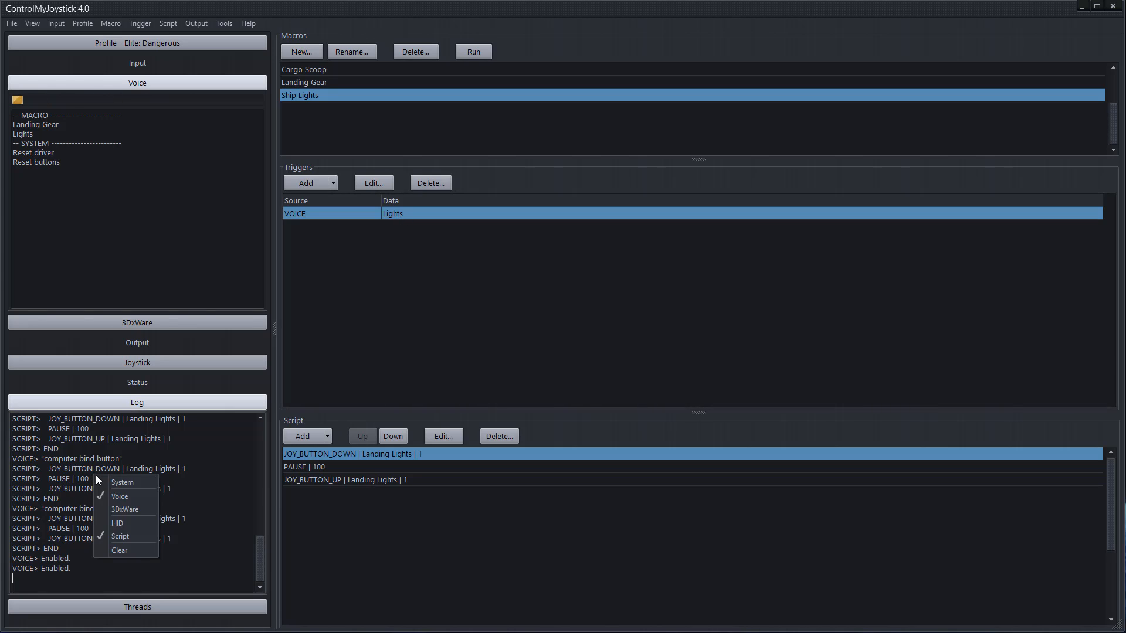
click(128, 550)
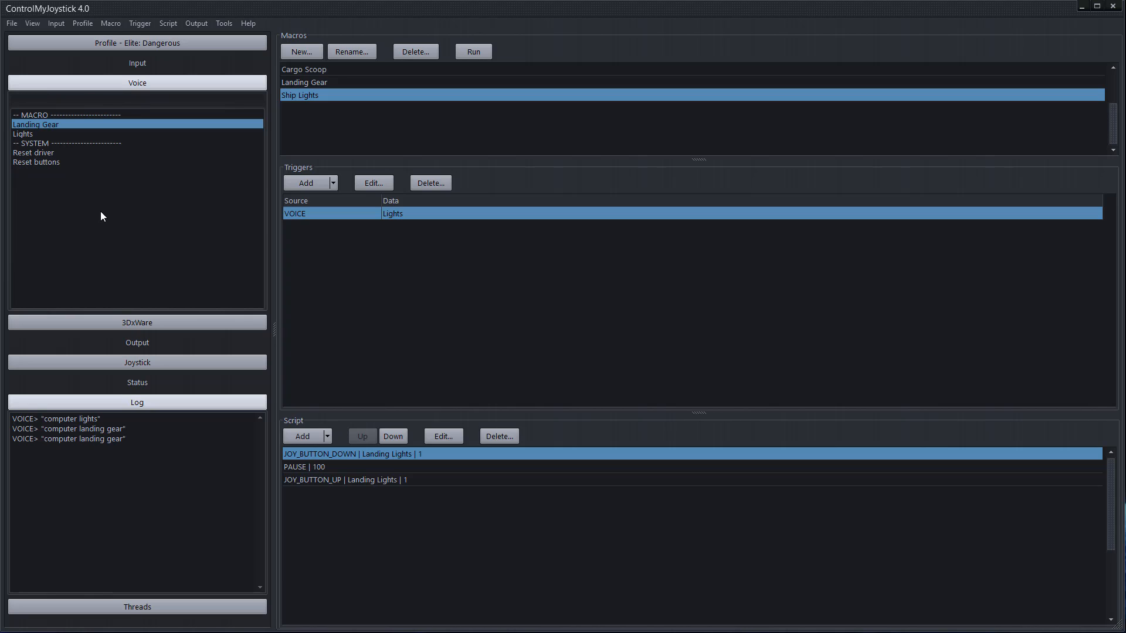
- Inspect the "computer landing gear" voice entries in the log
click(40, 444)
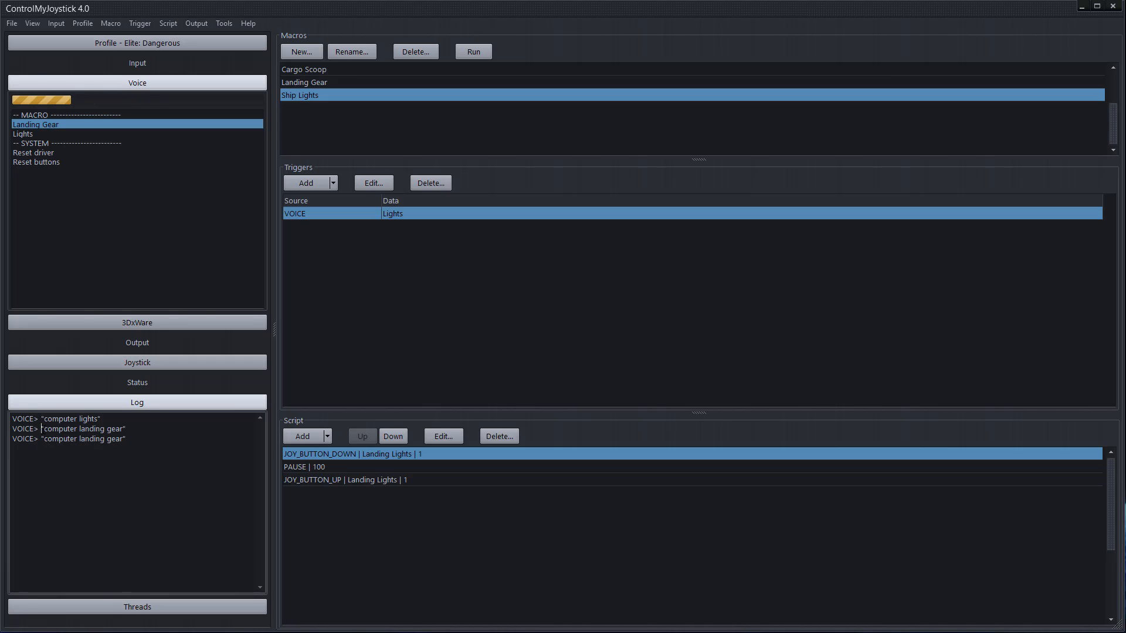
drag(41, 429, 127, 431)
click(97, 441)
drag(41, 440, 129, 440)
click(130, 439)
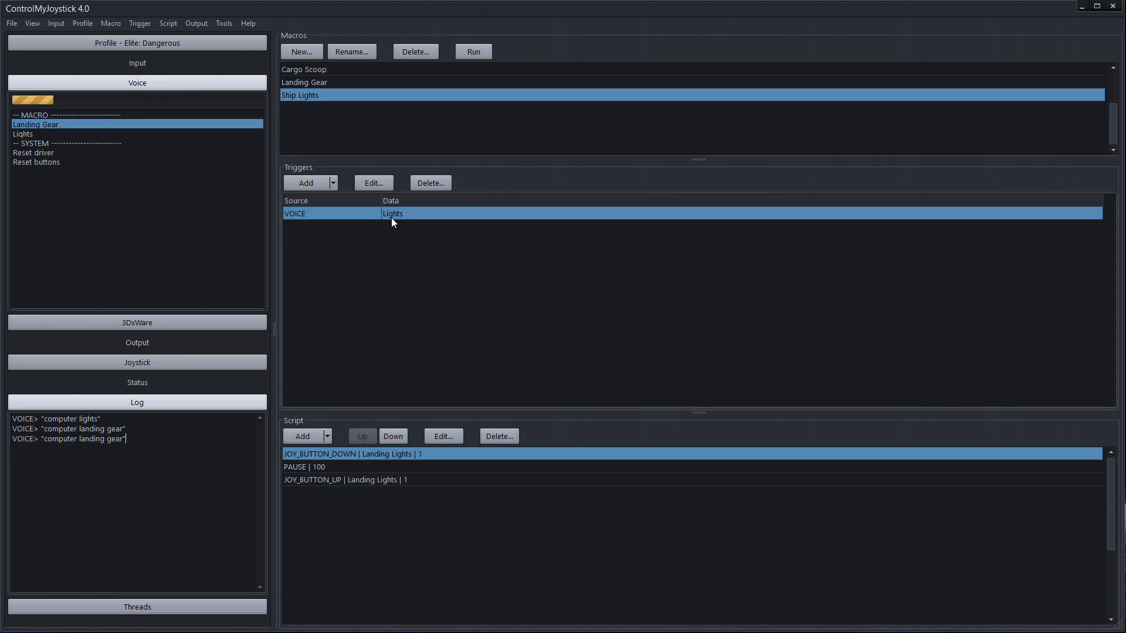
- Add a voice trigger with the phrase "Cargo Scoop" to the Cargo Scoop macro
click(325, 77)
click(301, 69)
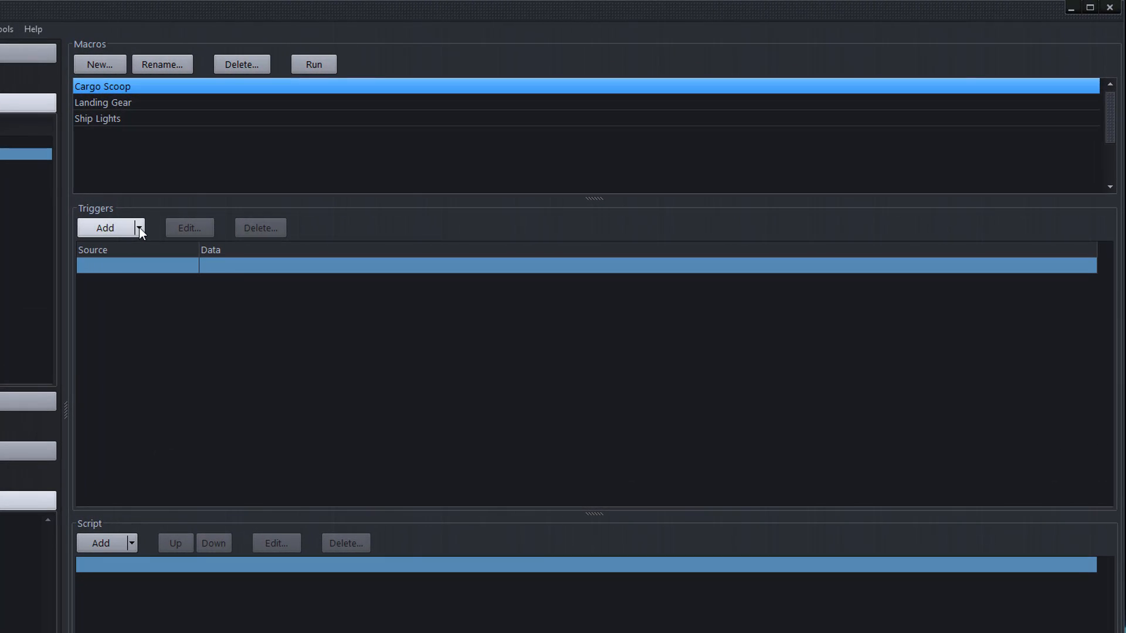
click(312, 188)
click(136, 248)
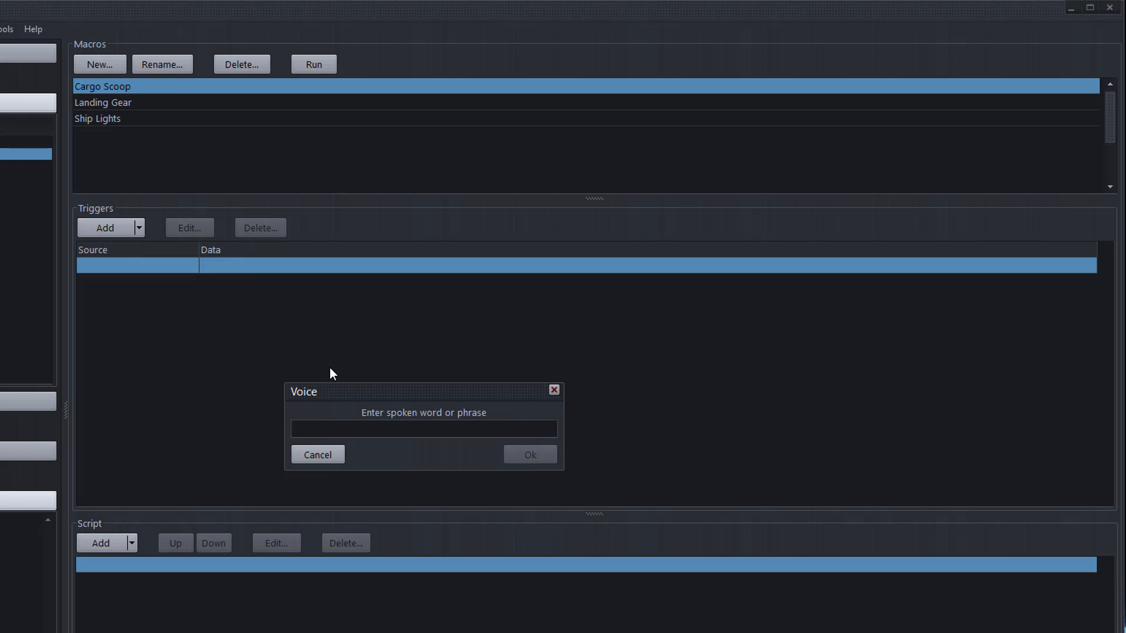
text(ca)
key(BackSpace)
key(BackSpace)
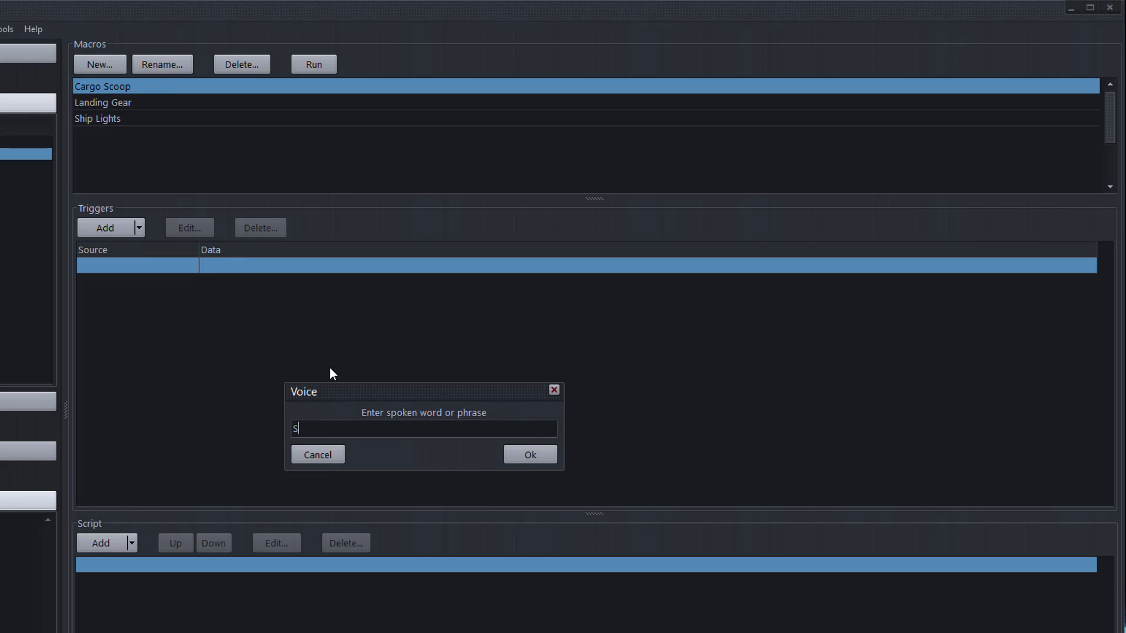
text(Cargo Scoop)
click(542, 461)
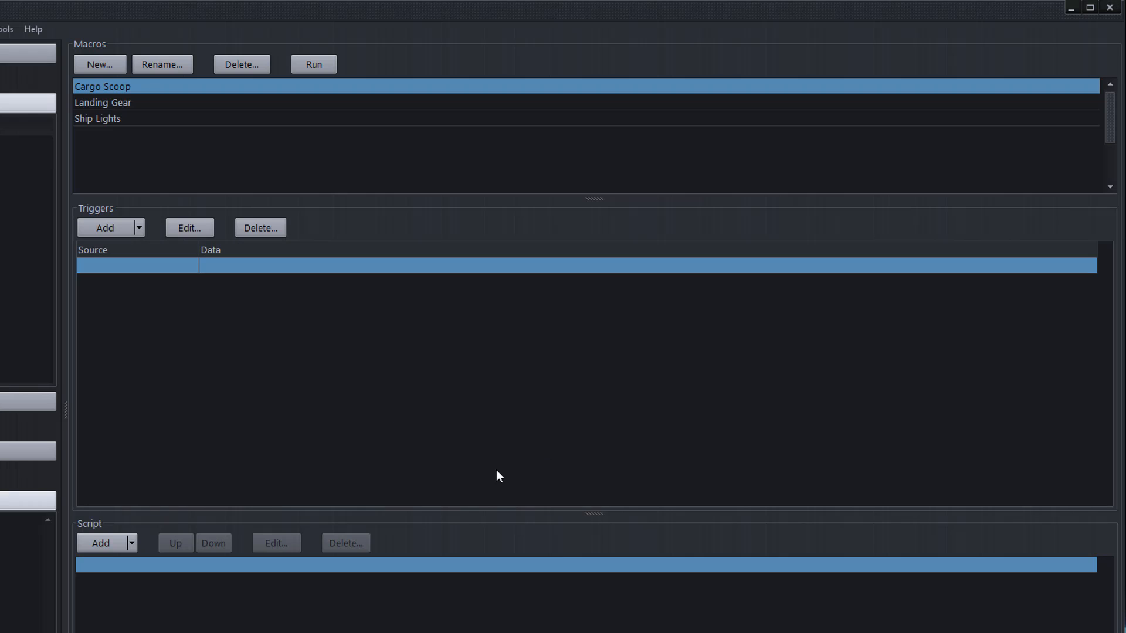
- Add a pause of 500 to the Cargo Scoop macro's script
click(132, 543)
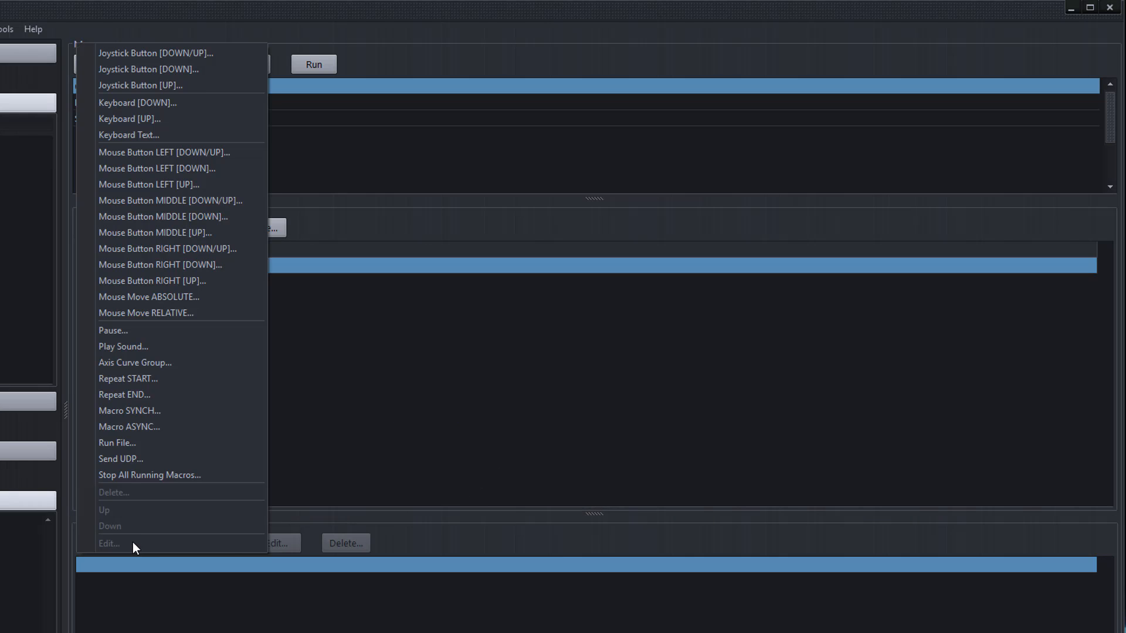
click(132, 329)
click(471, 456)
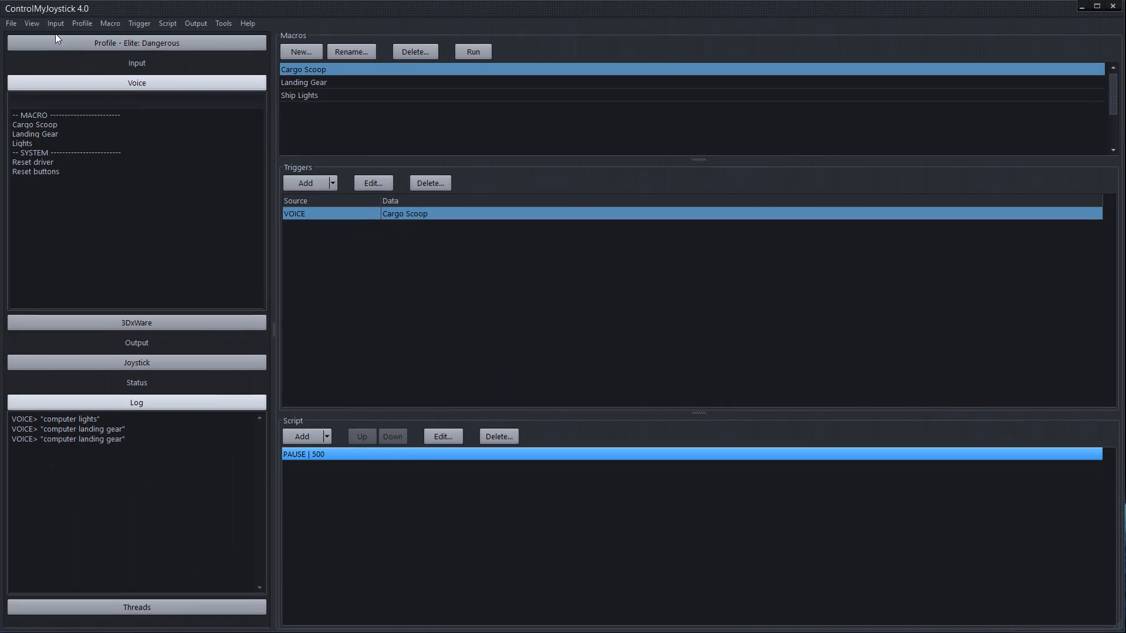
- Turn off Test Mode in the voice configuration
click(47, 24)
click(70, 35)
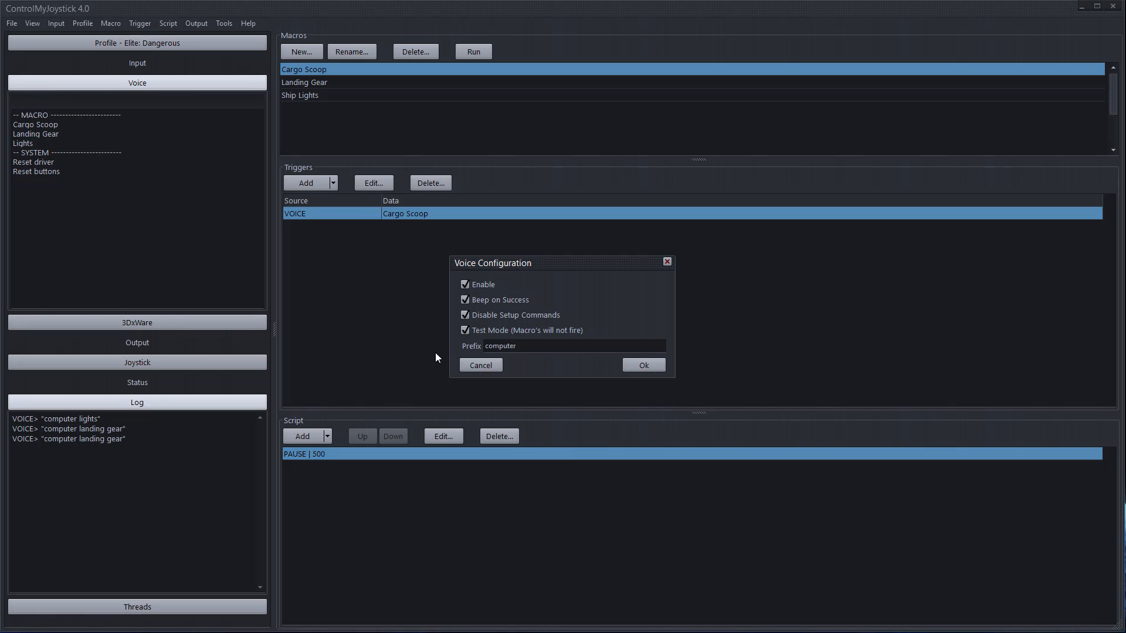
click(465, 331)
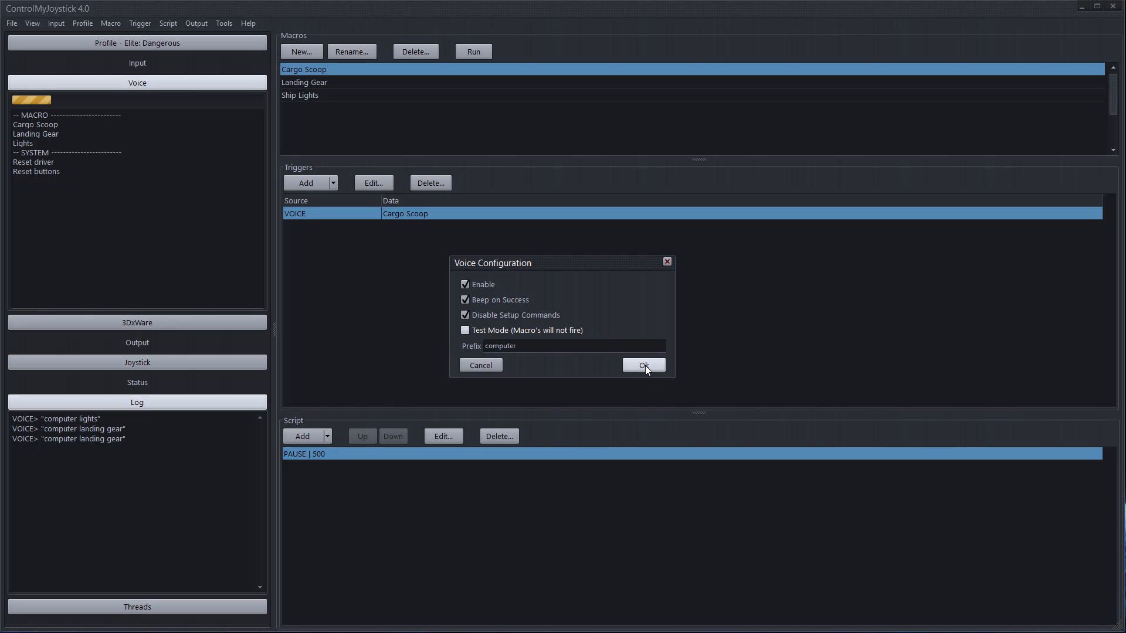
click(644, 365)
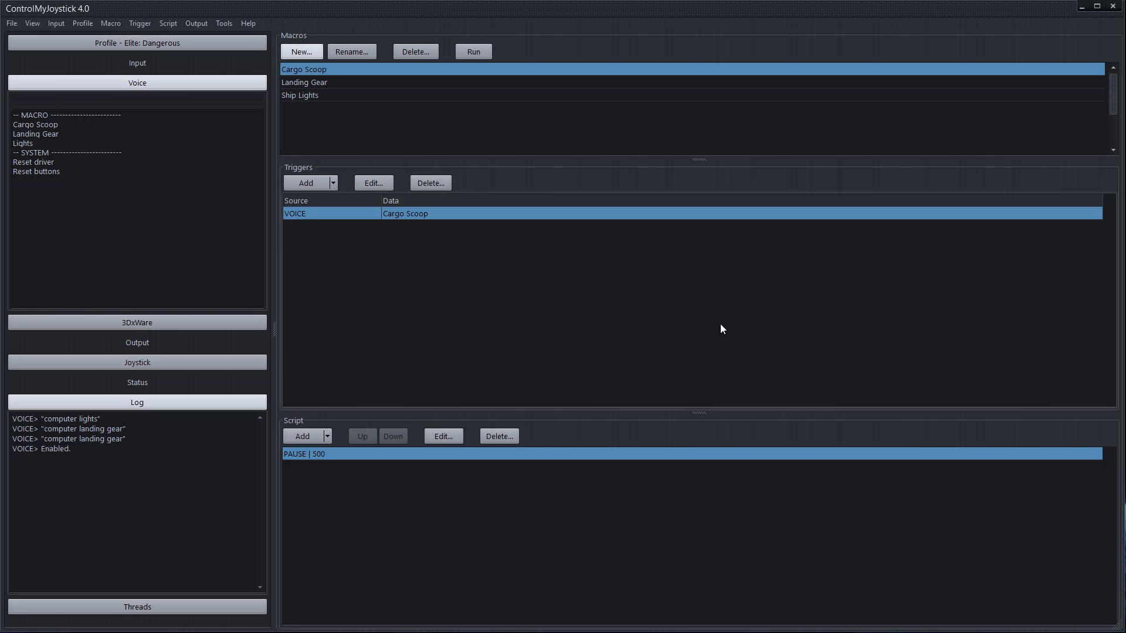